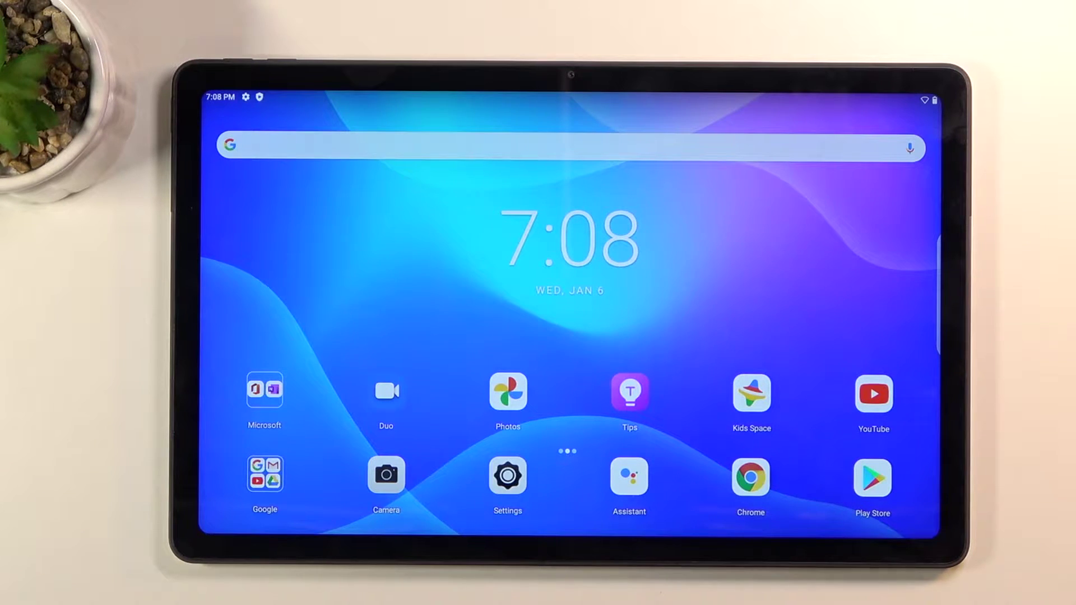
- Enable TalkBack under Accessibility and allow it full device control, launching its tutorial
{"action": "left_click", "coordinate": [507, 475]}
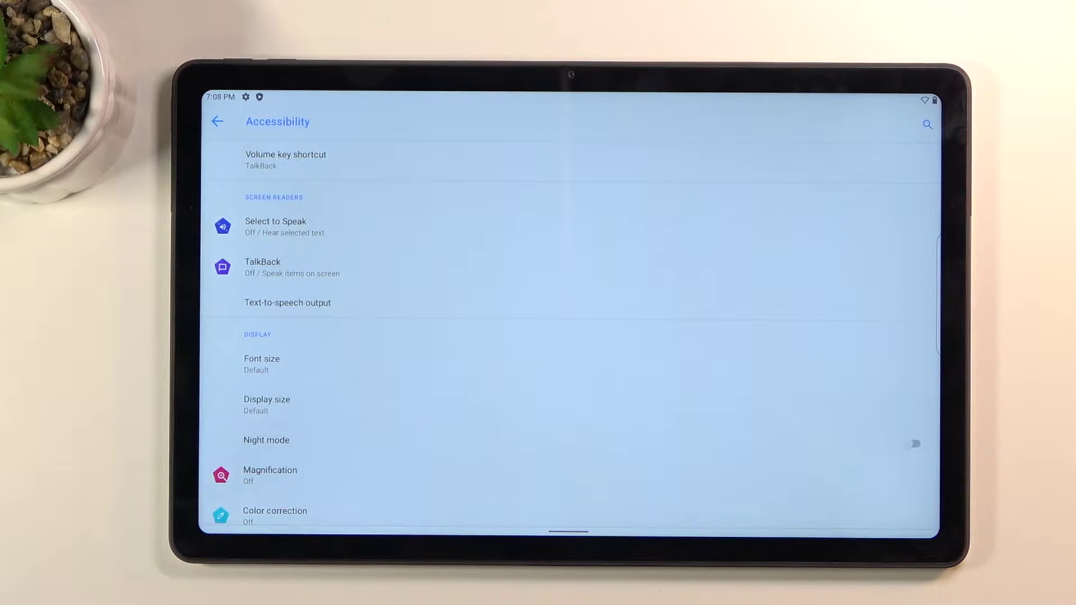
{"action": "left_click", "coordinate": [263, 267]}
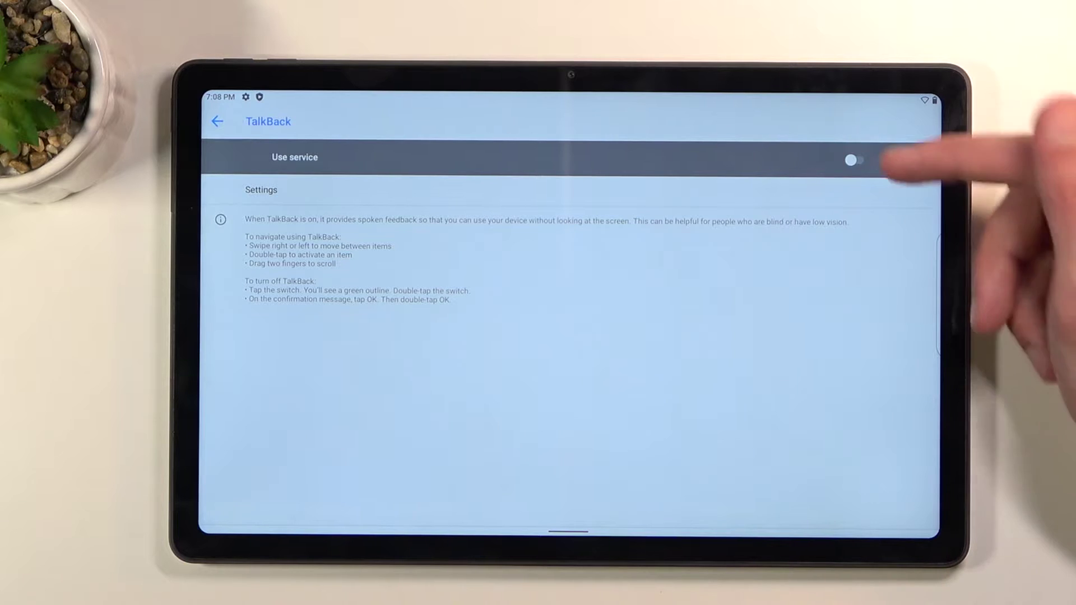
{"action": "left_click", "coordinate": [853, 160]}
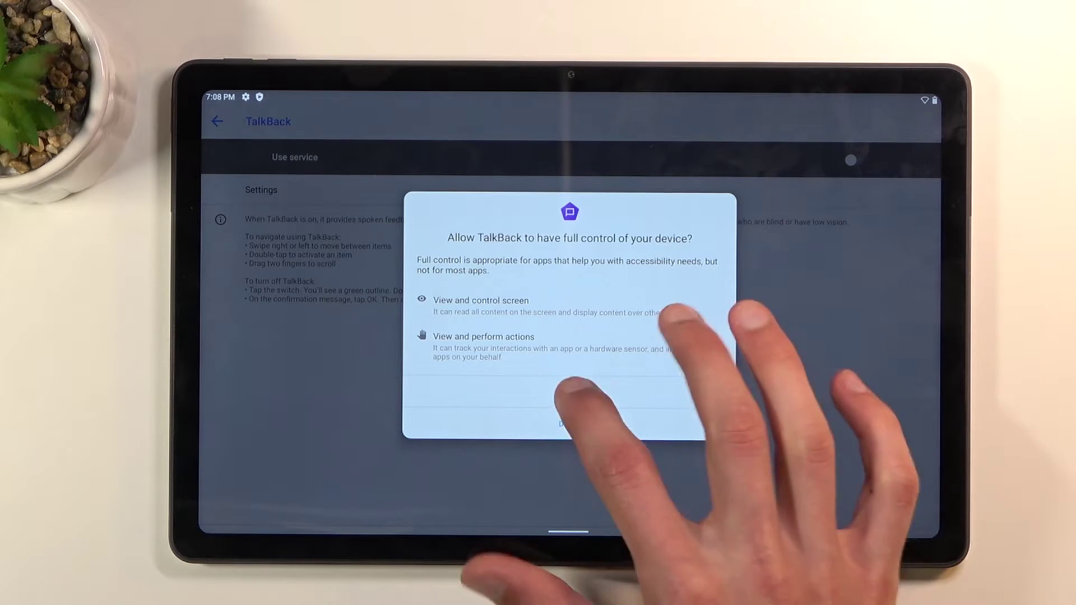
{"action": "left_click", "coordinate": [569, 391]}
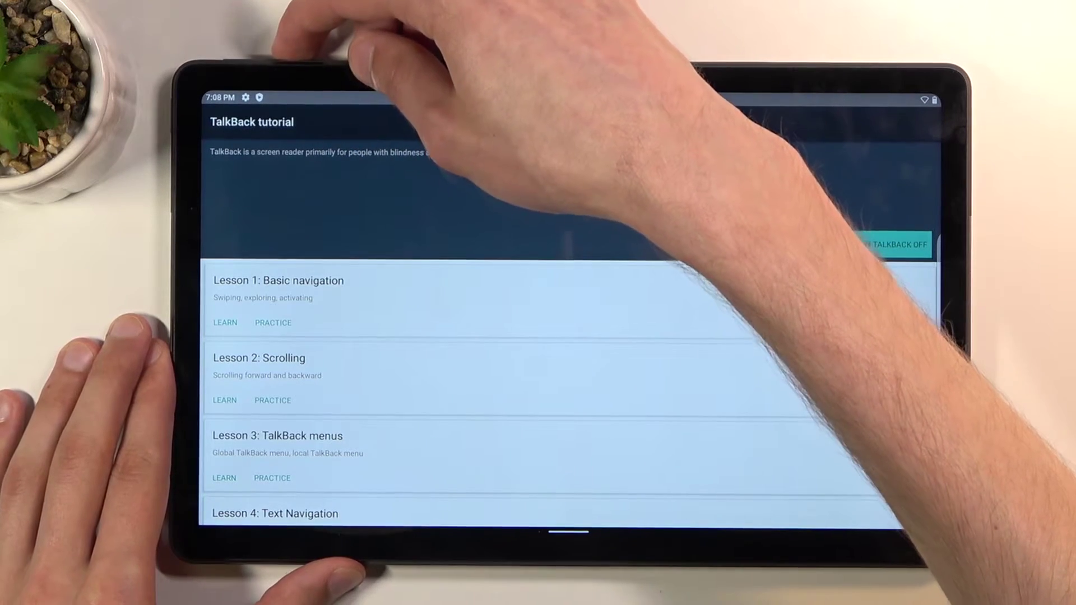
{"action": "key", "text": "XF86AudioRaiseVolume"}
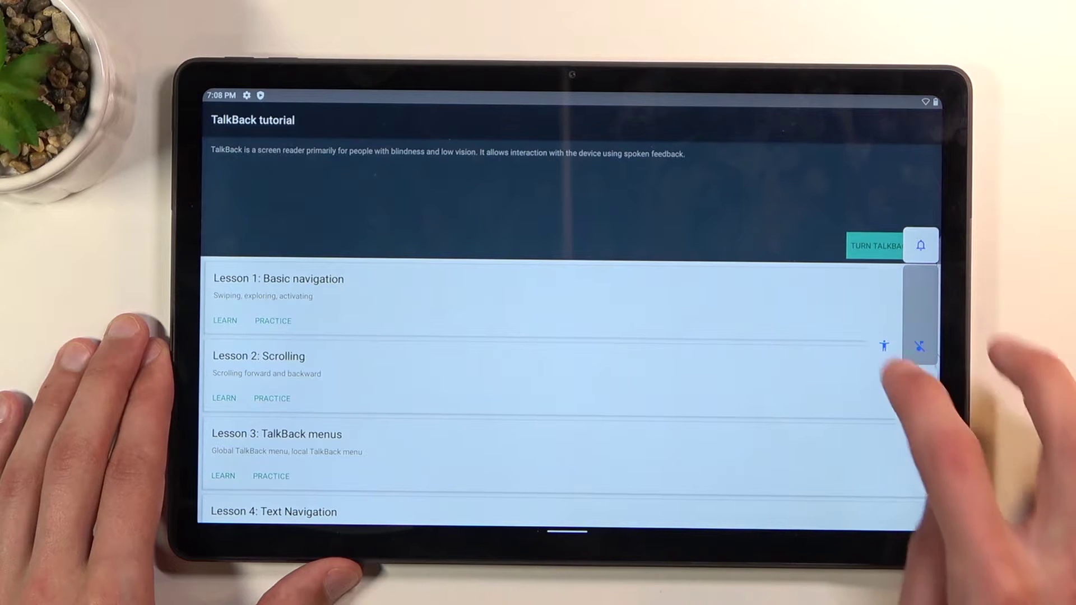
{"action": "left_click", "coordinate": [883, 345]}
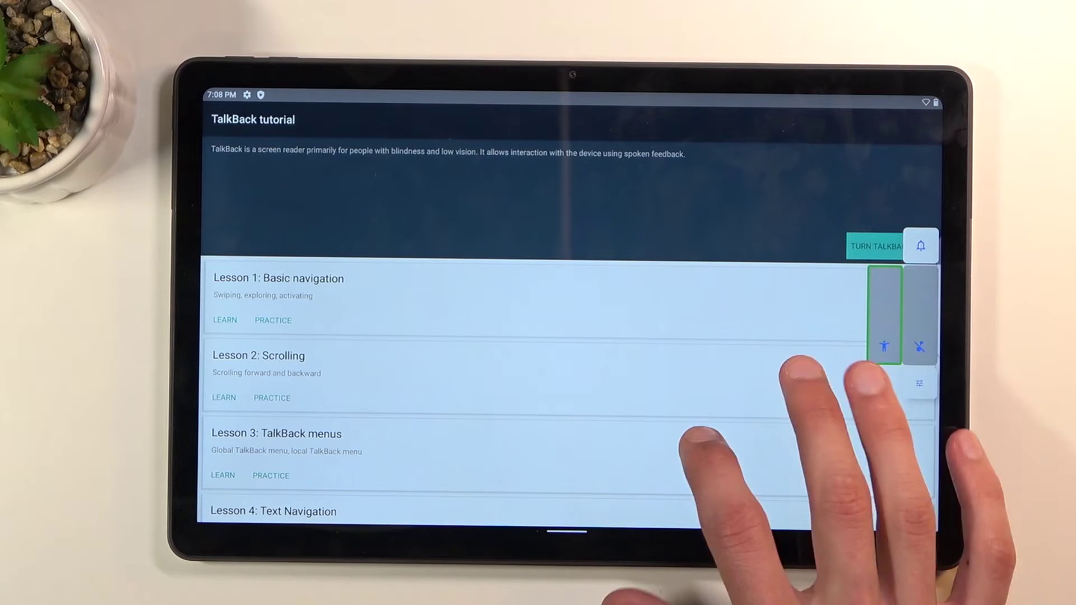
{"action": "left_click", "coordinate": [807, 442]}
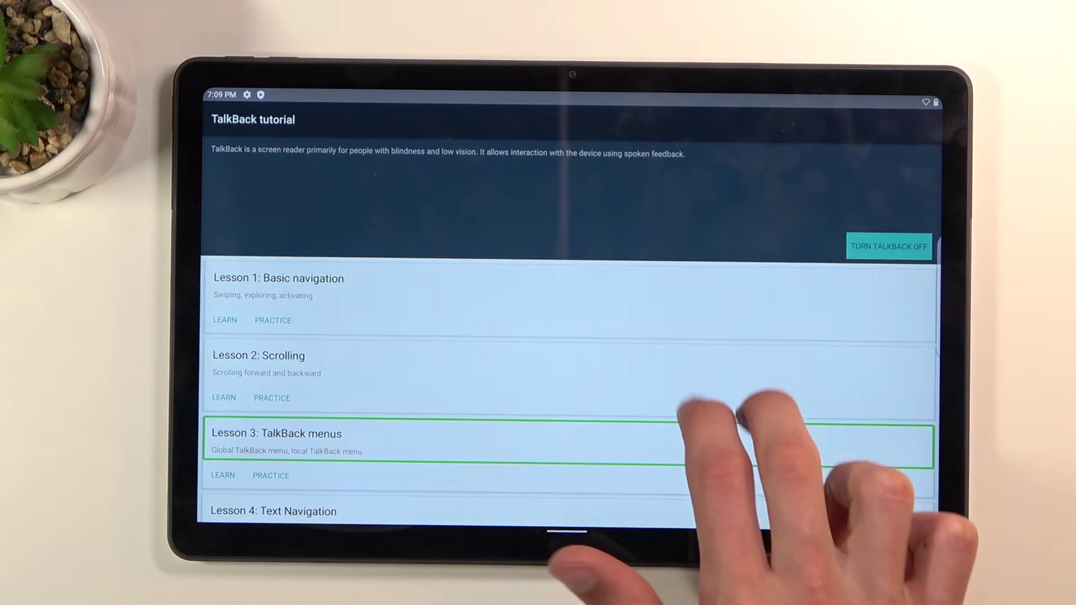
{"action": "scroll", "coordinate": [723, 471], "scroll_direction": "down", "scroll_amount": 2}
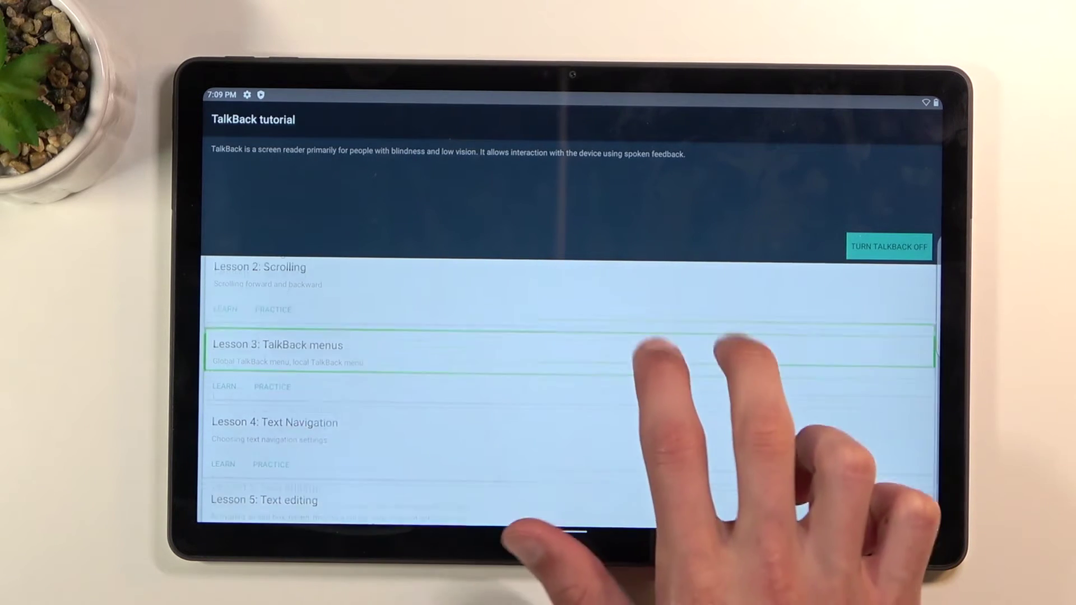
{"action": "scroll", "coordinate": [723, 454], "scroll_direction": "up", "scroll_amount": 1}
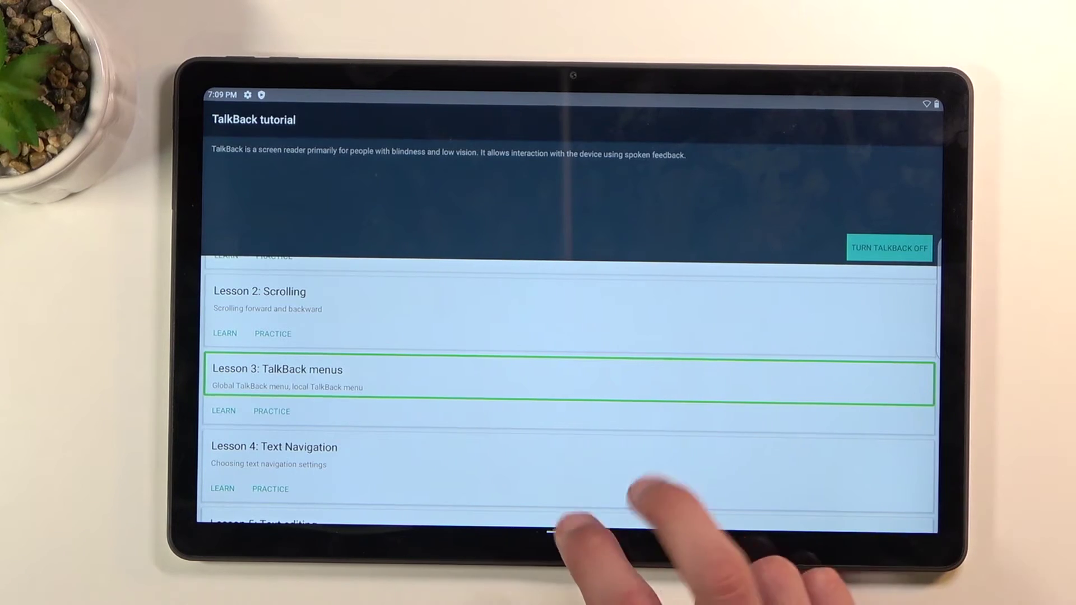
- Exit the tutorial to the home screen, view the next page and come back to the main one
{"action": "left_click_drag", "start_coordinate": [568, 530], "coordinate": [568, 337]}
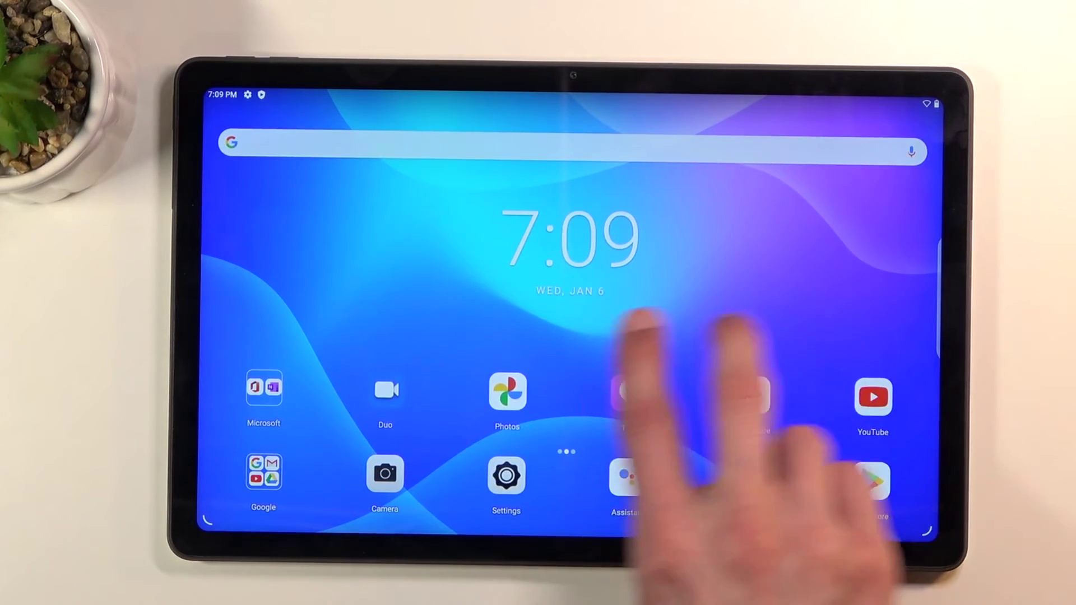
{"action": "left_click_drag", "start_coordinate": [756, 336], "coordinate": [337, 336]}
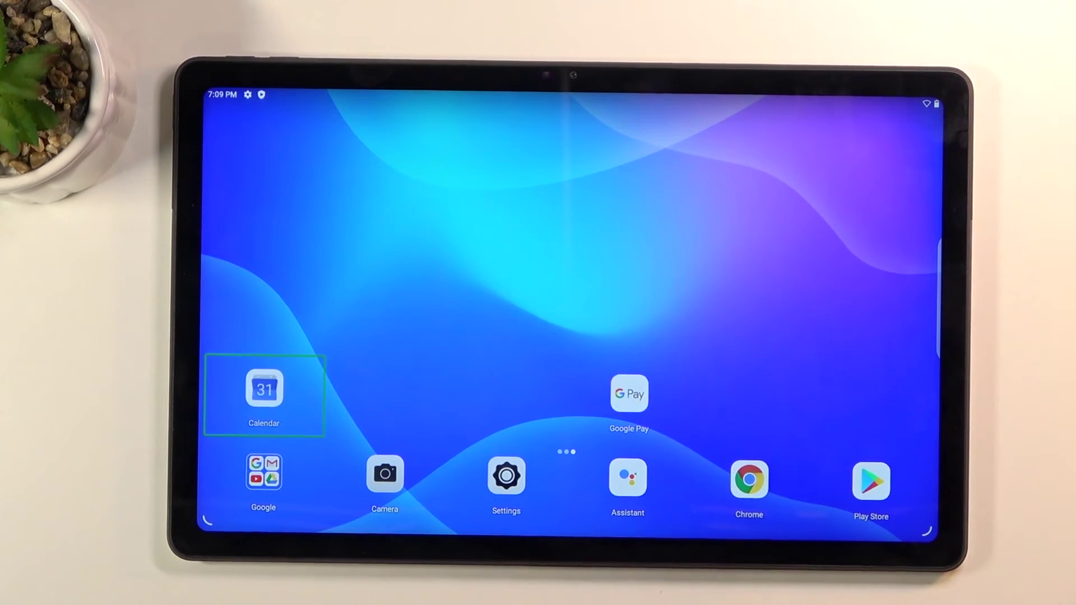
{"action": "left_click_drag", "start_coordinate": [547, 463], "coordinate": [841, 379]}
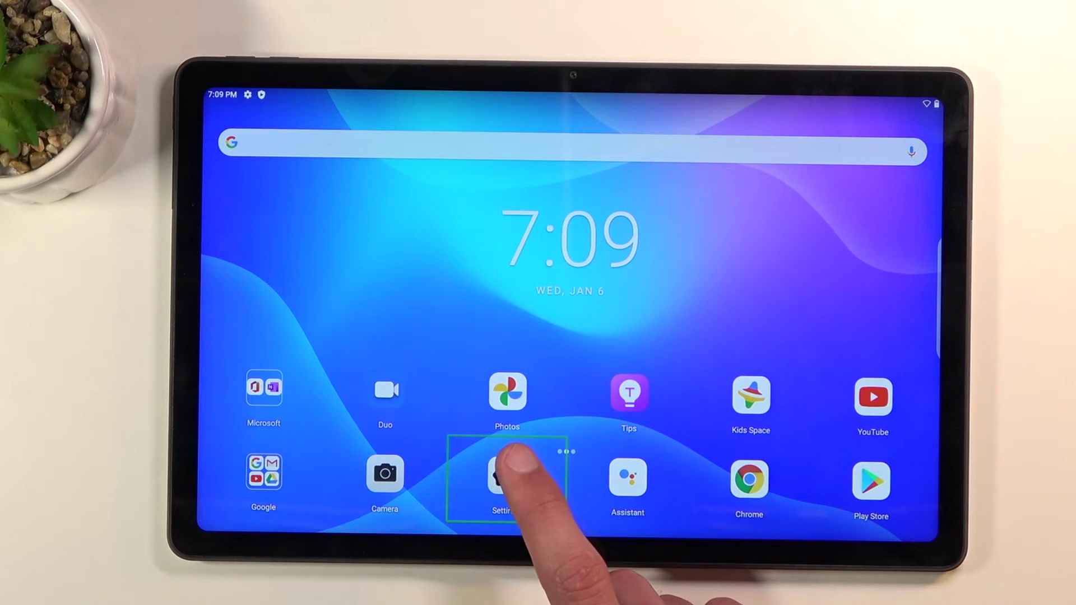
- Navigate Settings > Accessibility > TalkBack using TalkBack double-tap gestures
{"action": "double_click", "coordinate": [507, 478]}
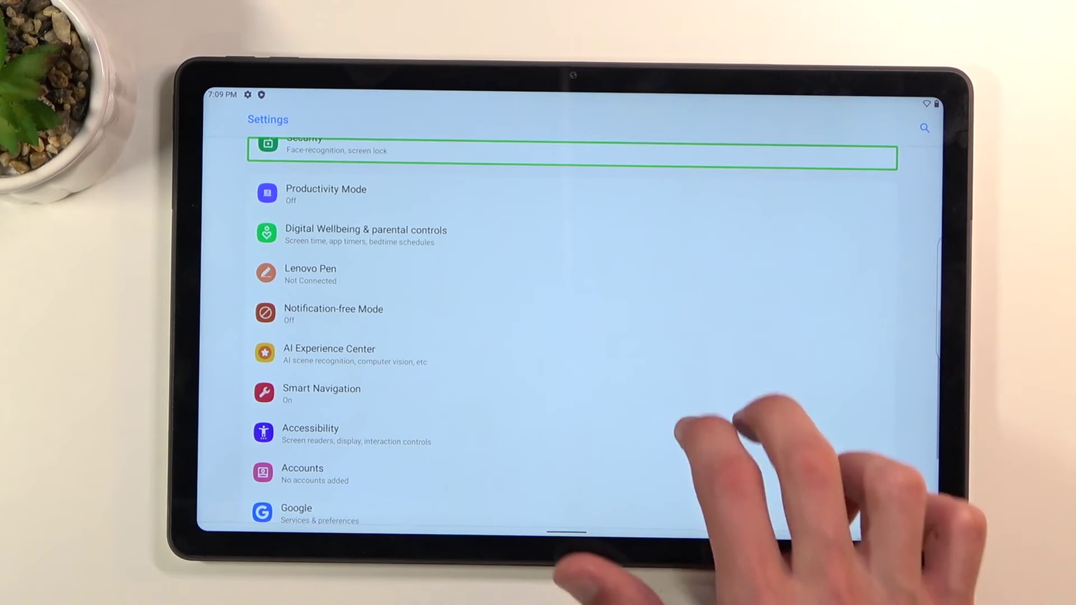
{"action": "left_click_drag", "start_coordinate": [757, 471], "coordinate": [757, 378]}
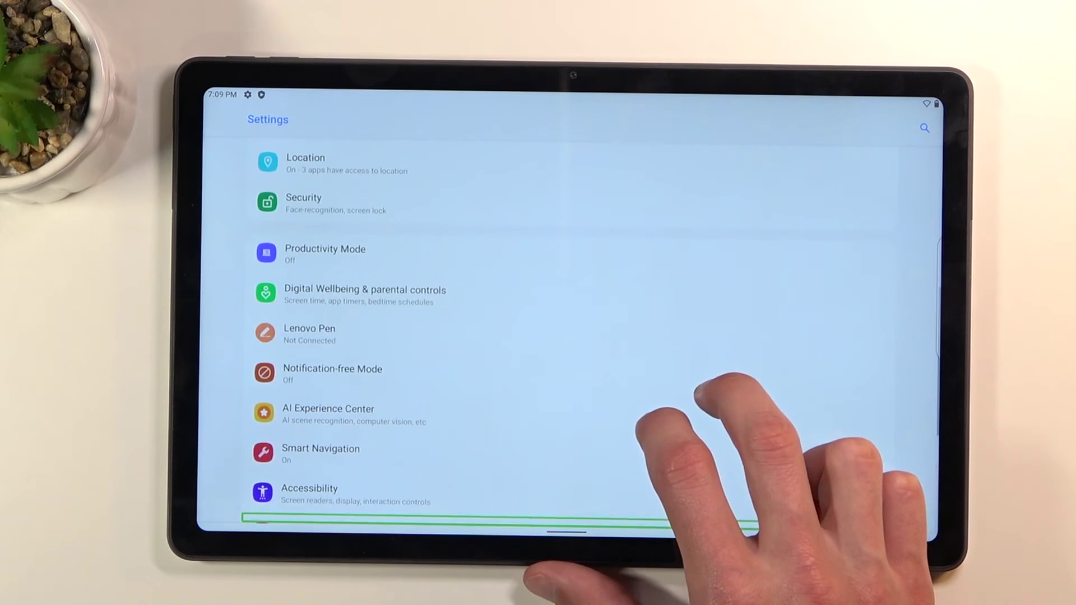
{"action": "left_click", "coordinate": [588, 442]}
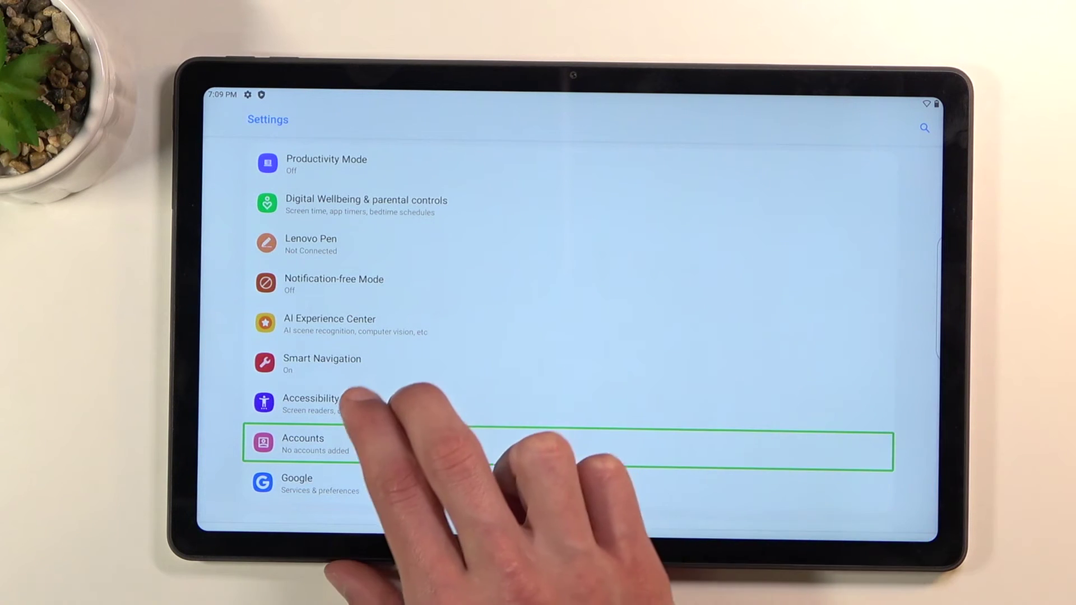
{"action": "double_click", "coordinate": [361, 403]}
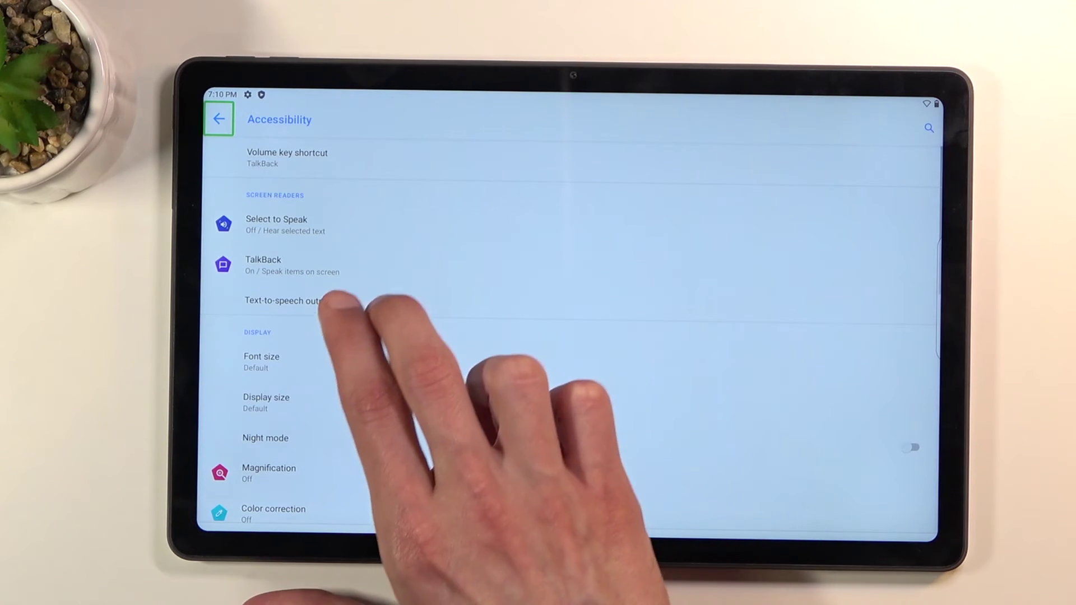
{"action": "double_click", "coordinate": [263, 266]}
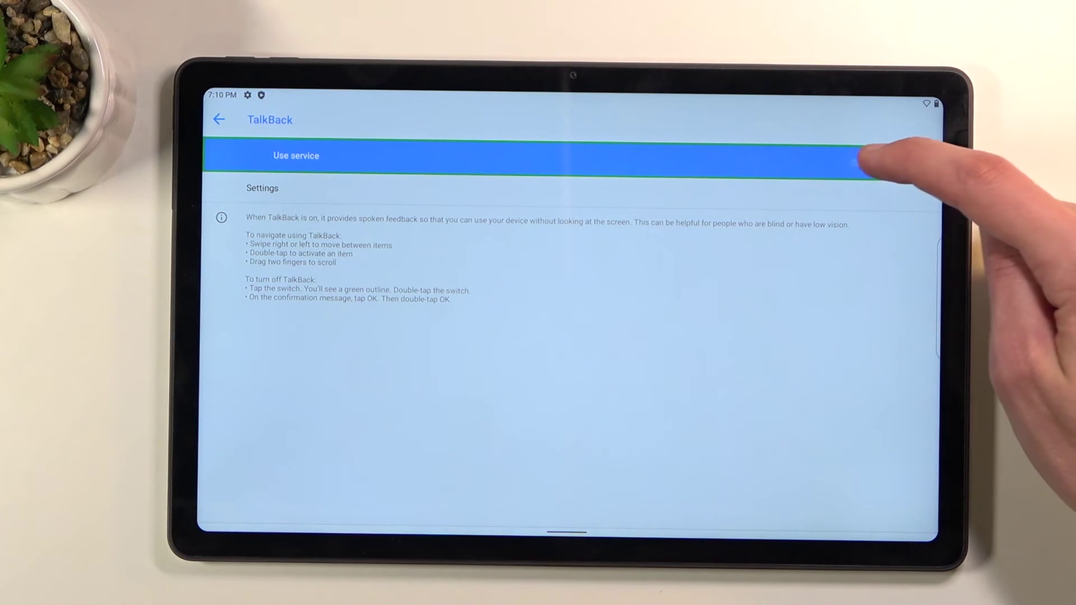
- Switch the TalkBack Use service toggle off and confirm Stop
{"action": "double_click", "coordinate": [862, 160]}
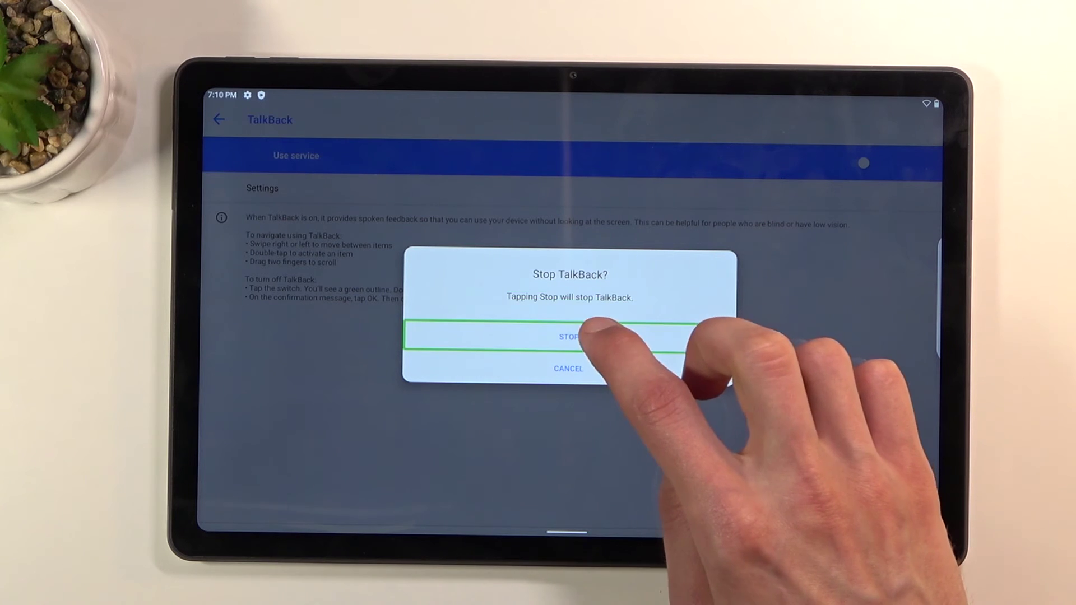
{"action": "double_click", "coordinate": [580, 341]}
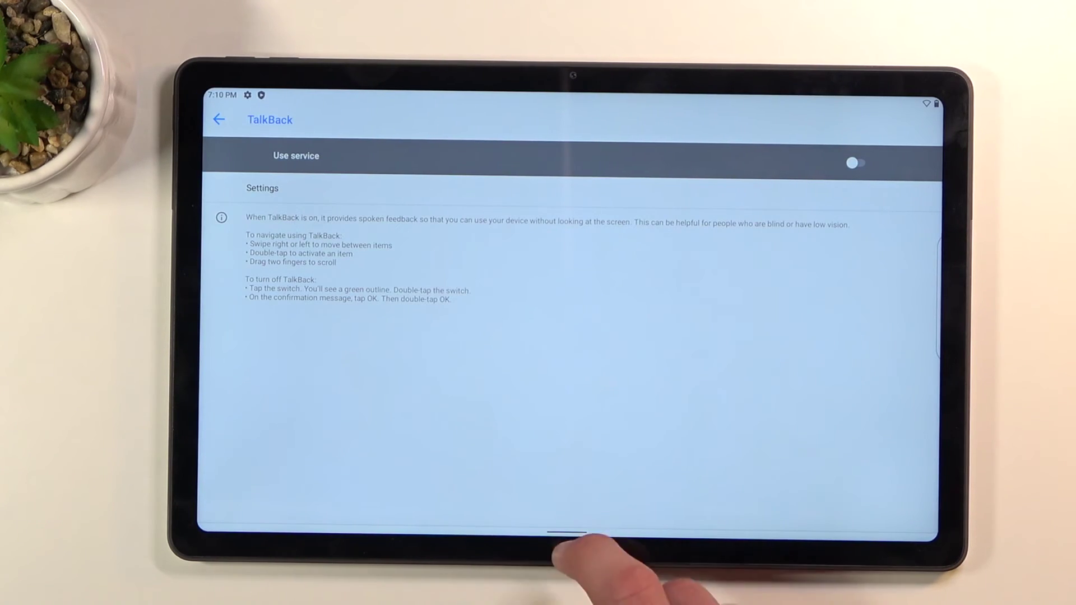
- Return to the home screen with TalkBack now disabled
{"action": "left_click_drag", "start_coordinate": [580, 534], "coordinate": [580, 420]}
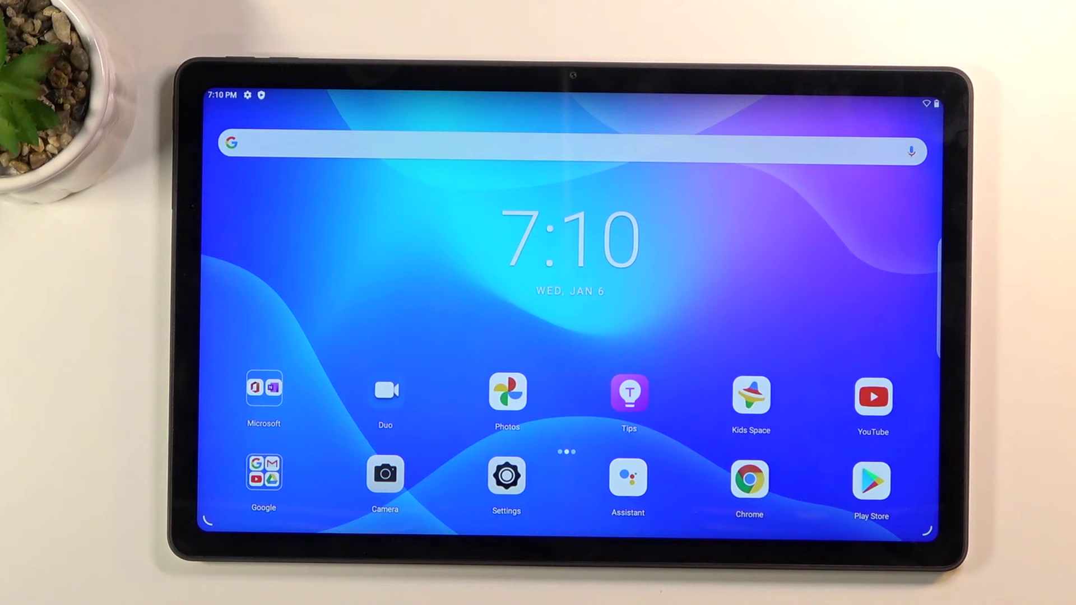